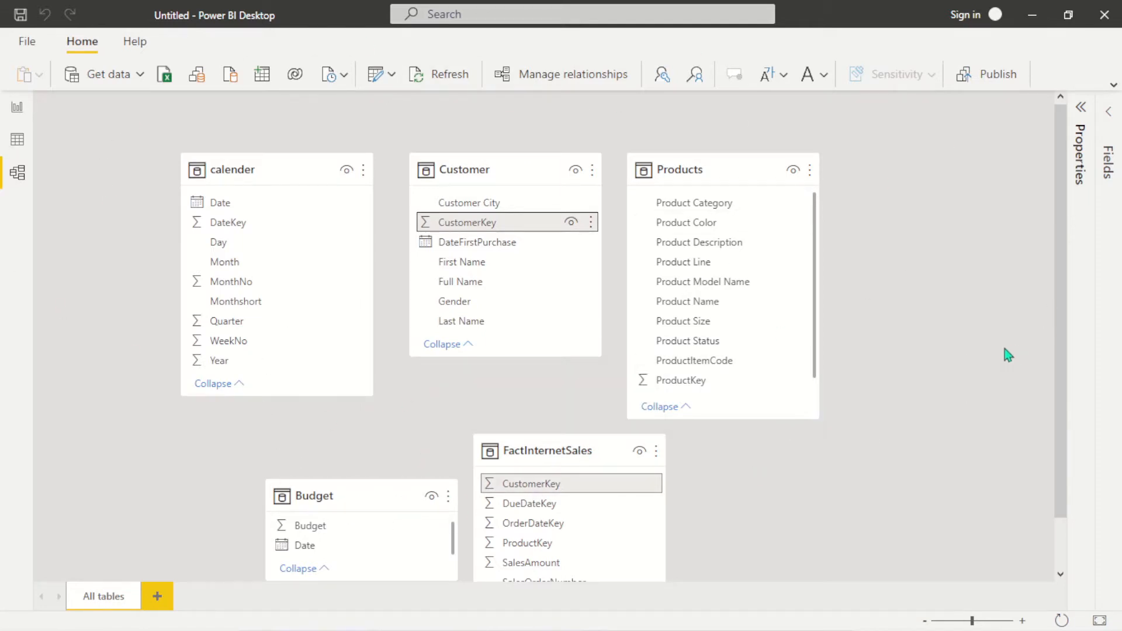
# Step: Create a relationship from DateKey in the calender table to OrderDateKey in FactInternetSales
pyautogui.scroll(-2, 969, 387)
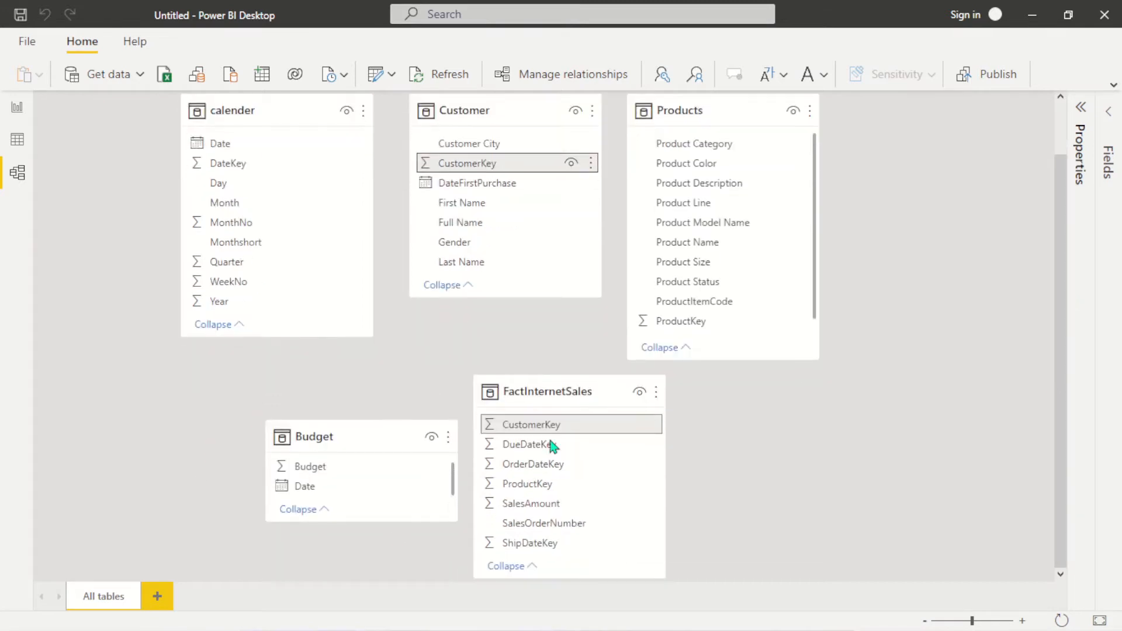
pyautogui.scroll(2, 1060, 250)
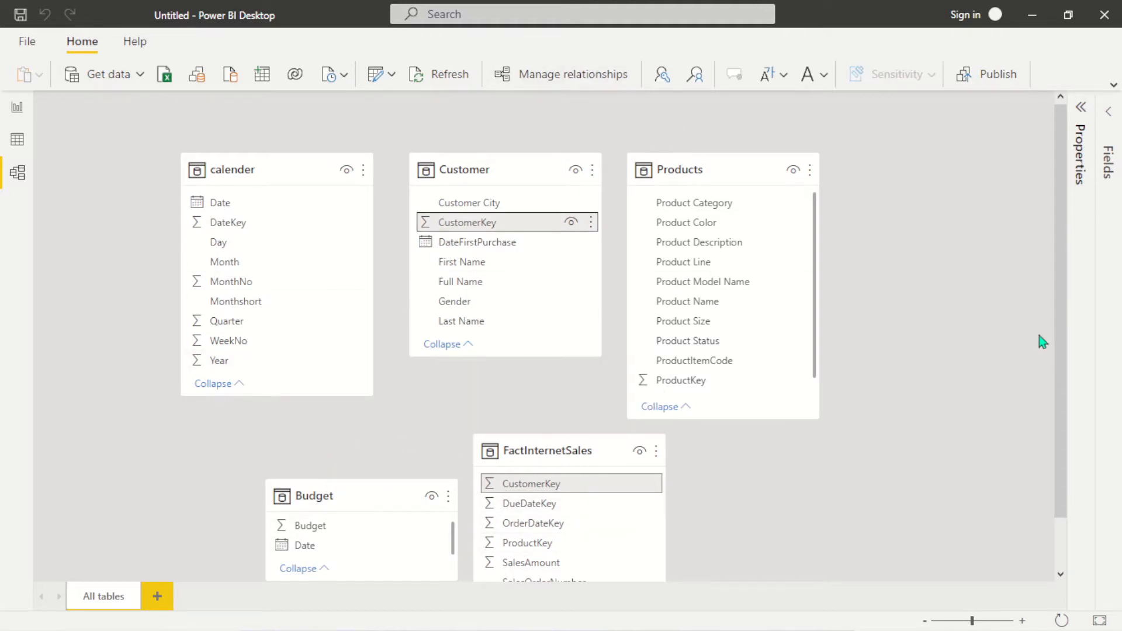
pyautogui.moveTo(1064, 313); pyautogui.dragTo(1063, 260)
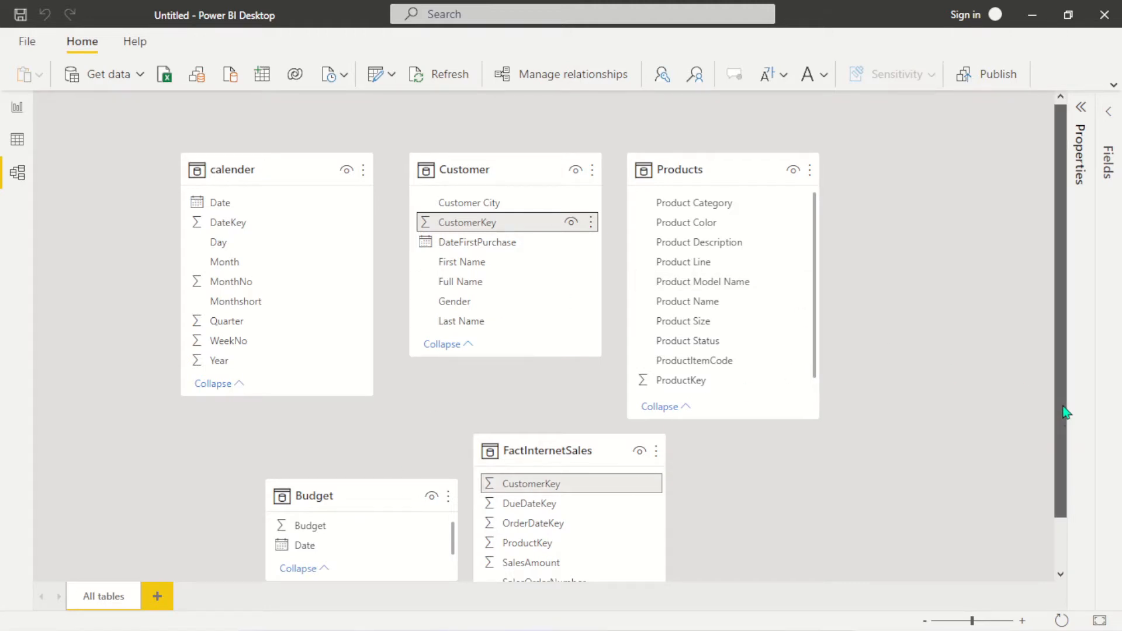
pyautogui.moveTo(1064, 413); pyautogui.dragTo(1064, 321)
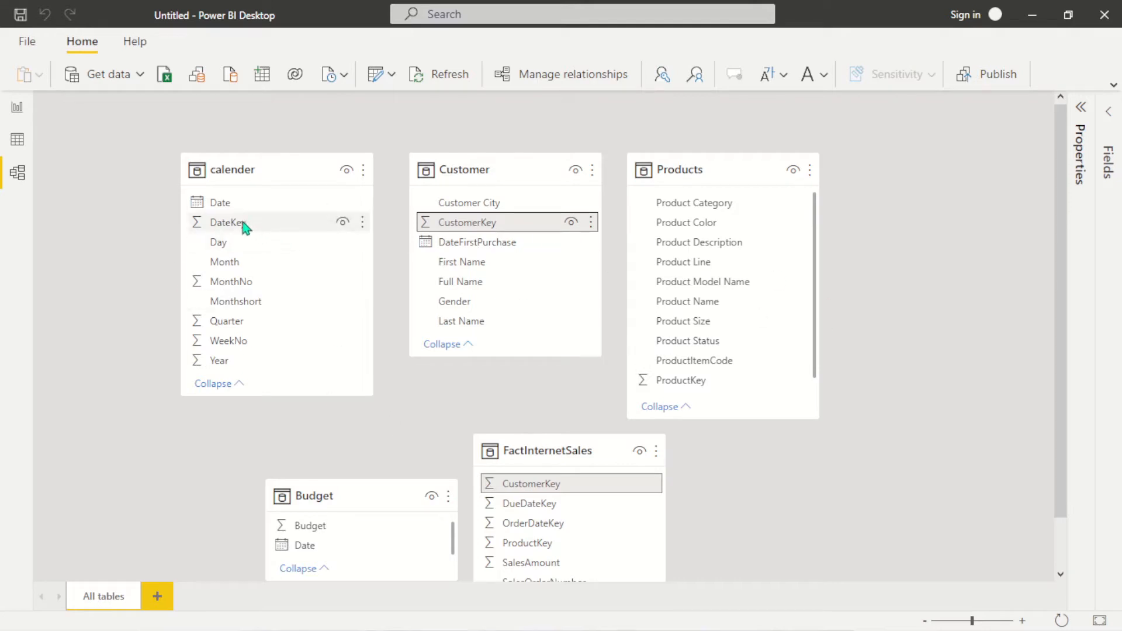
pyautogui.moveTo(243, 227); pyautogui.dragTo(545, 526)
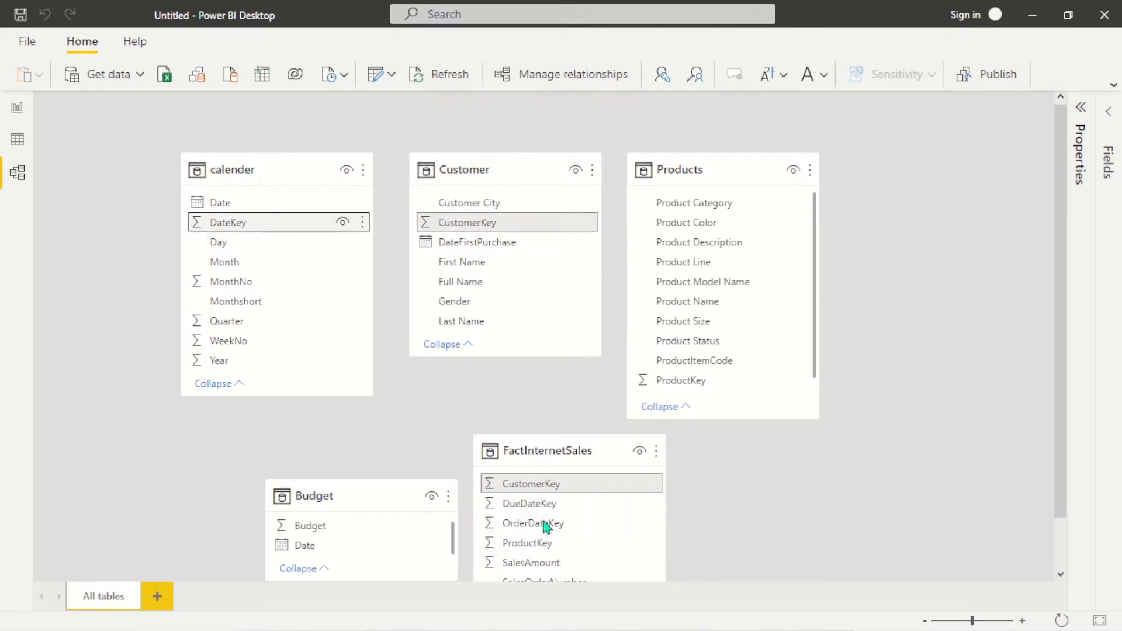
# Step: Relate Customer's CustomerKey and Products' ProductKey to the matching key fields in FactInternetSales
pyautogui.click(472, 227)
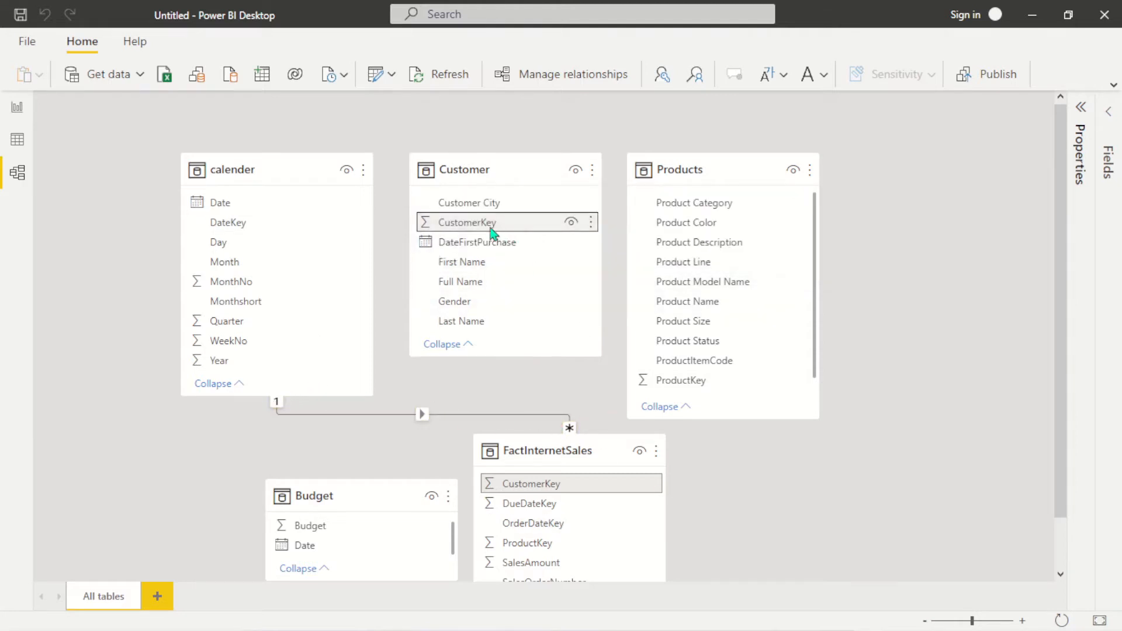
pyautogui.moveTo(457, 227); pyautogui.dragTo(530, 481)
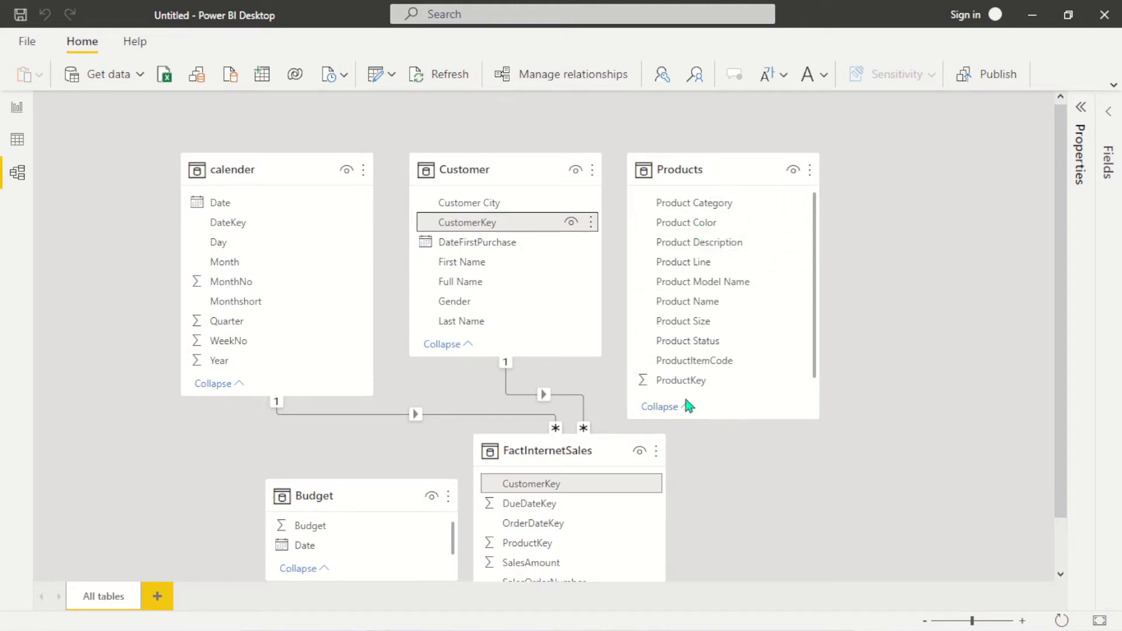
pyautogui.moveTo(687, 386); pyautogui.dragTo(528, 544)
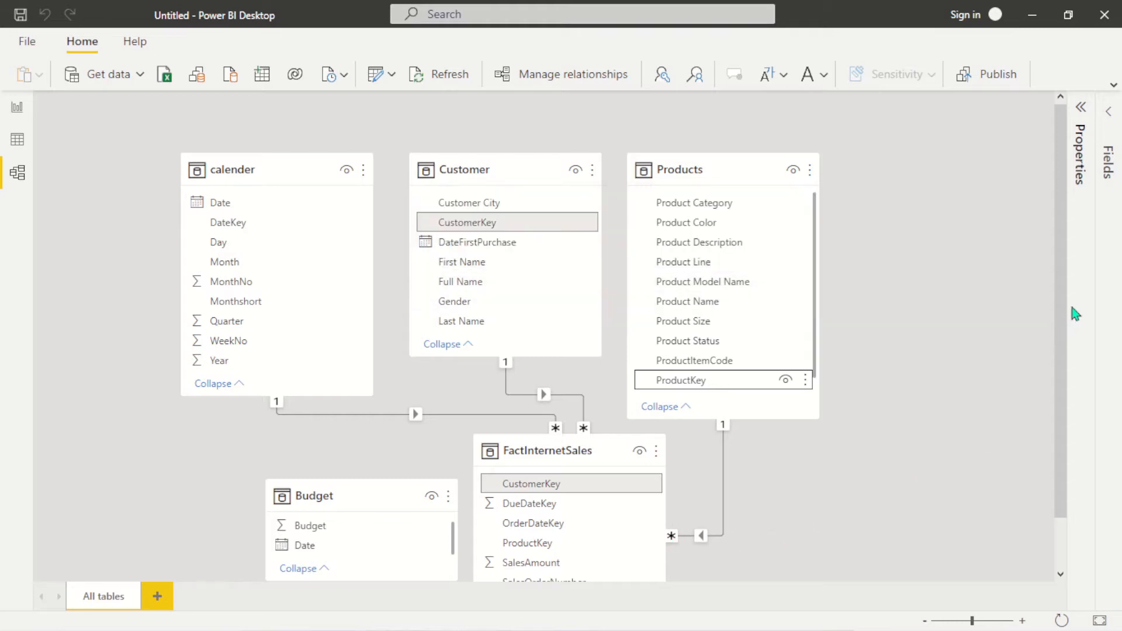
# Step: Create a relationship from Date in the calender table to Date in the Budget table
pyautogui.scroll(-1, 1066, 363)
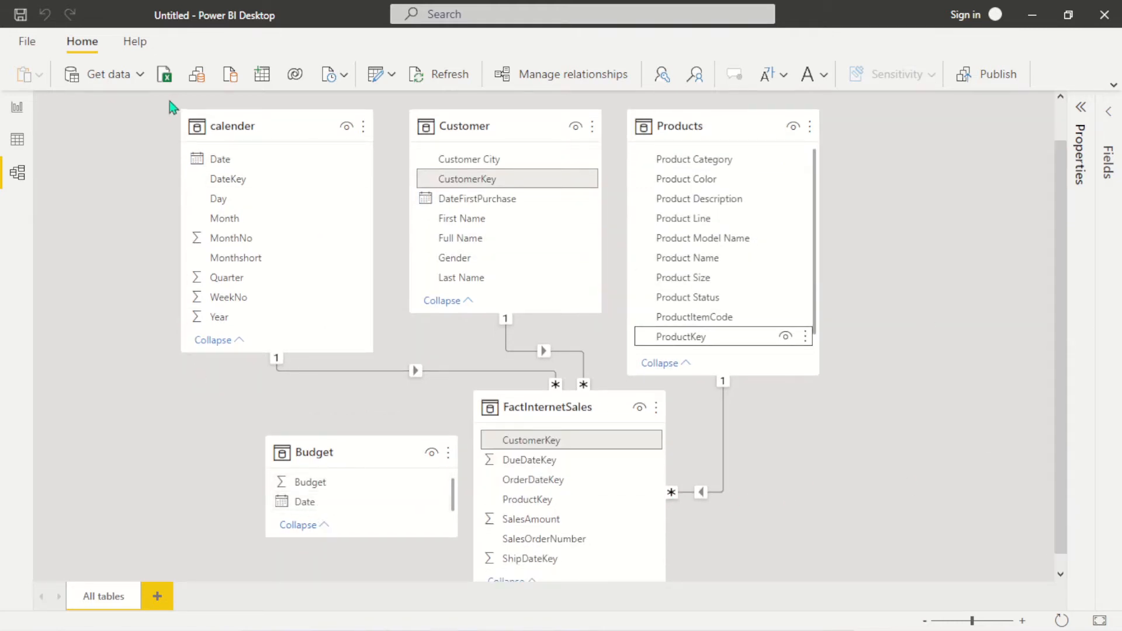
pyautogui.click(228, 161)
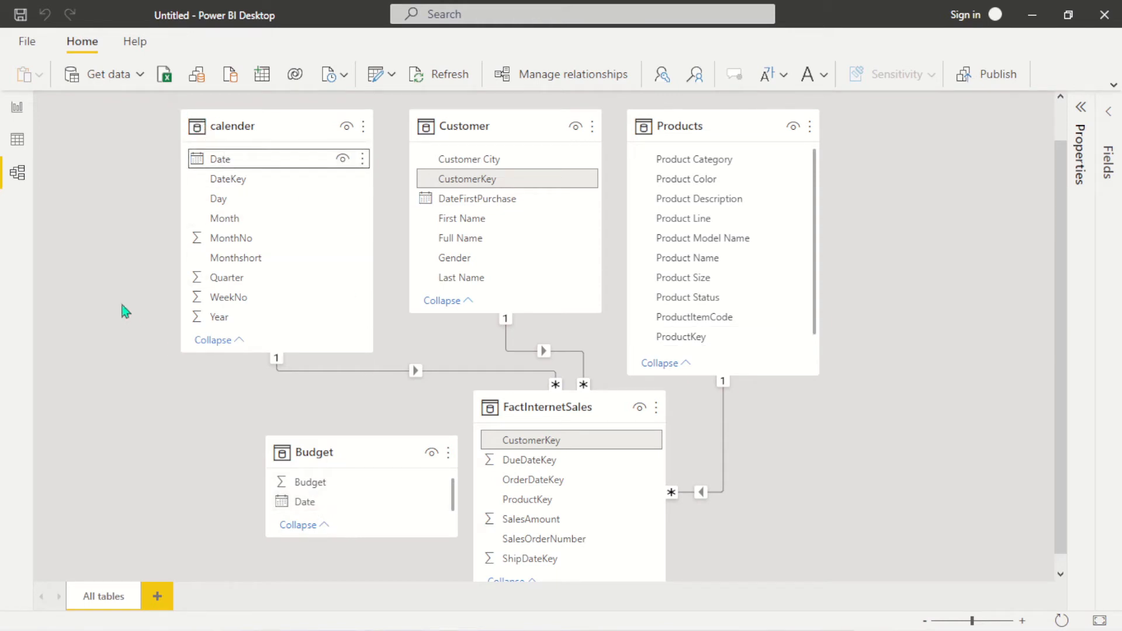
pyautogui.moveTo(247, 162); pyautogui.dragTo(339, 501)
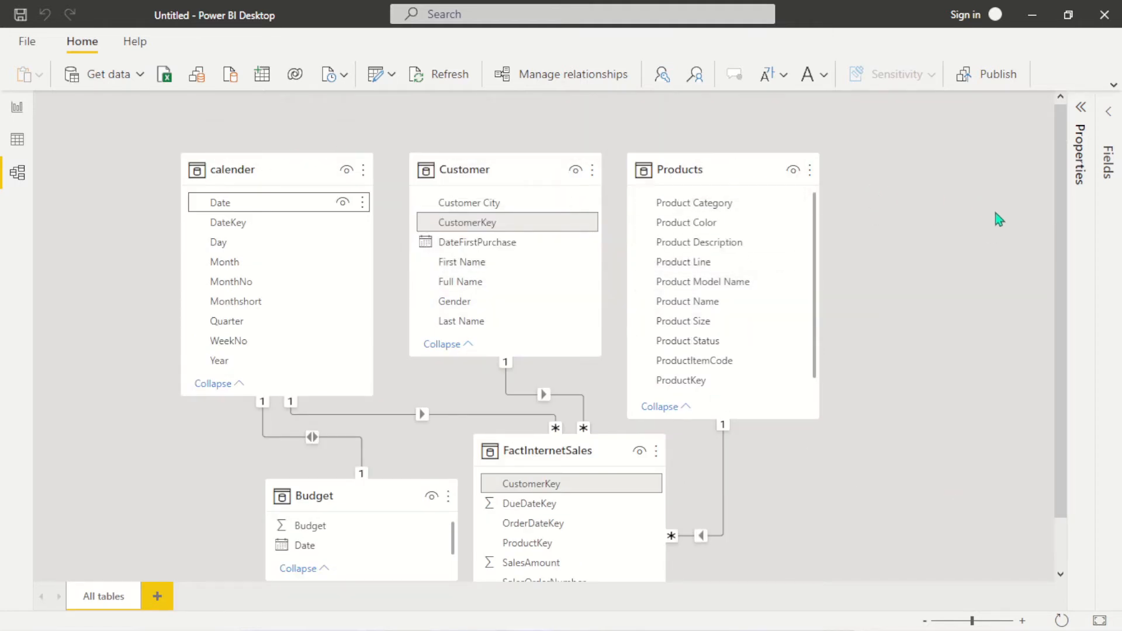
pyautogui.scroll(-1, 1060, 254)
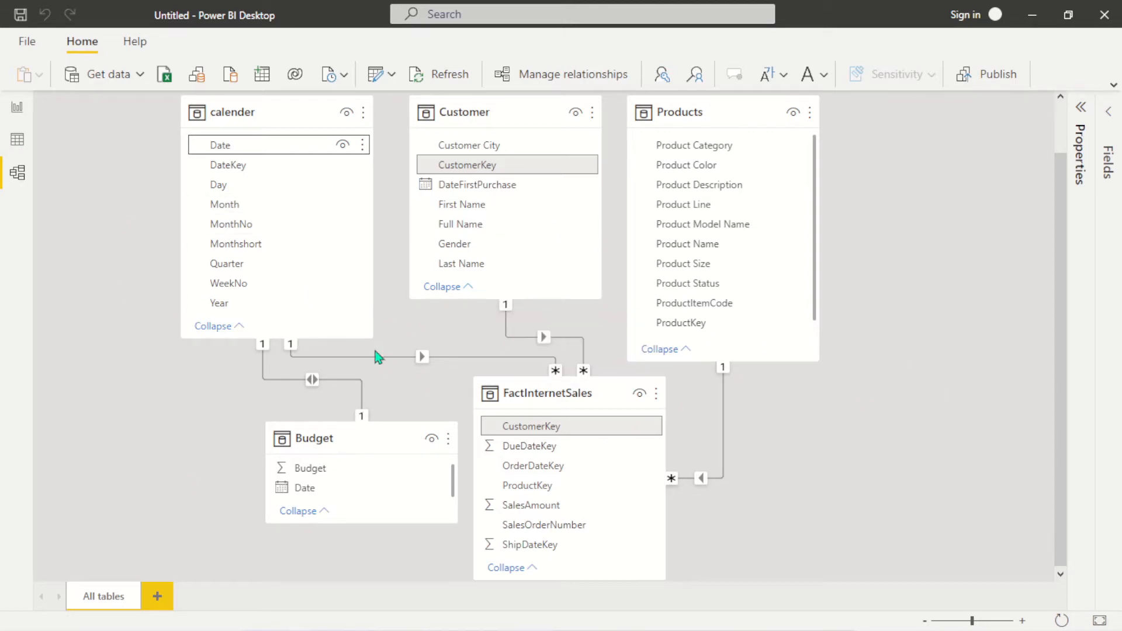
# Step: Examine the rows of the Budget and calender tables in Data view, comparing their Date columns
pyautogui.click(16, 139)
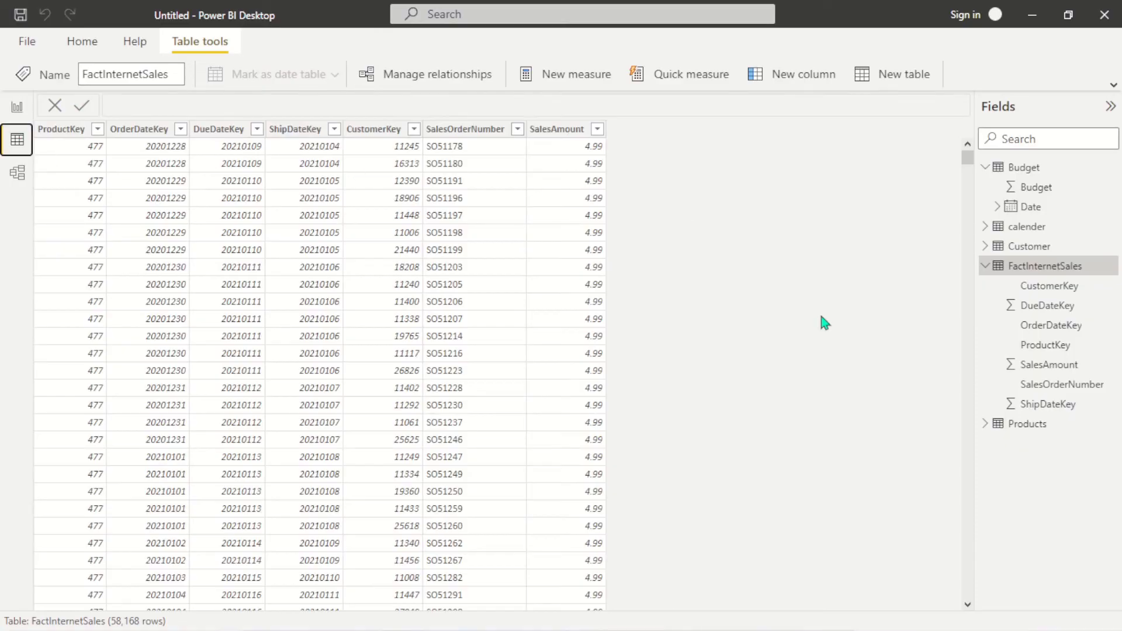
pyautogui.click(1021, 169)
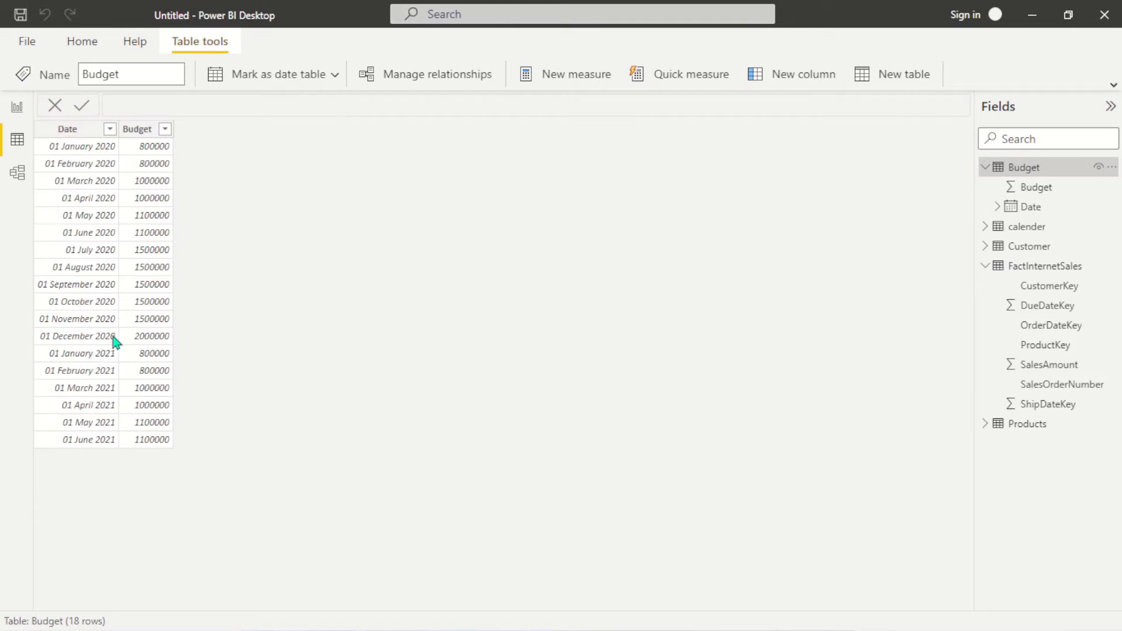
pyautogui.click(117, 170)
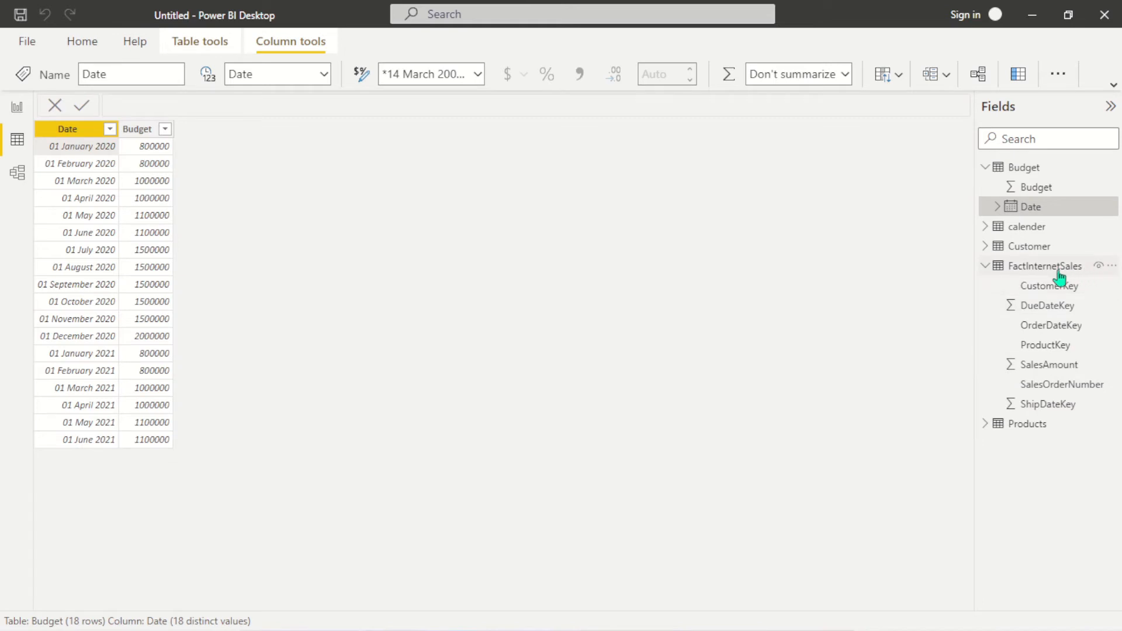
pyautogui.click(986, 227)
pyautogui.click(1024, 246)
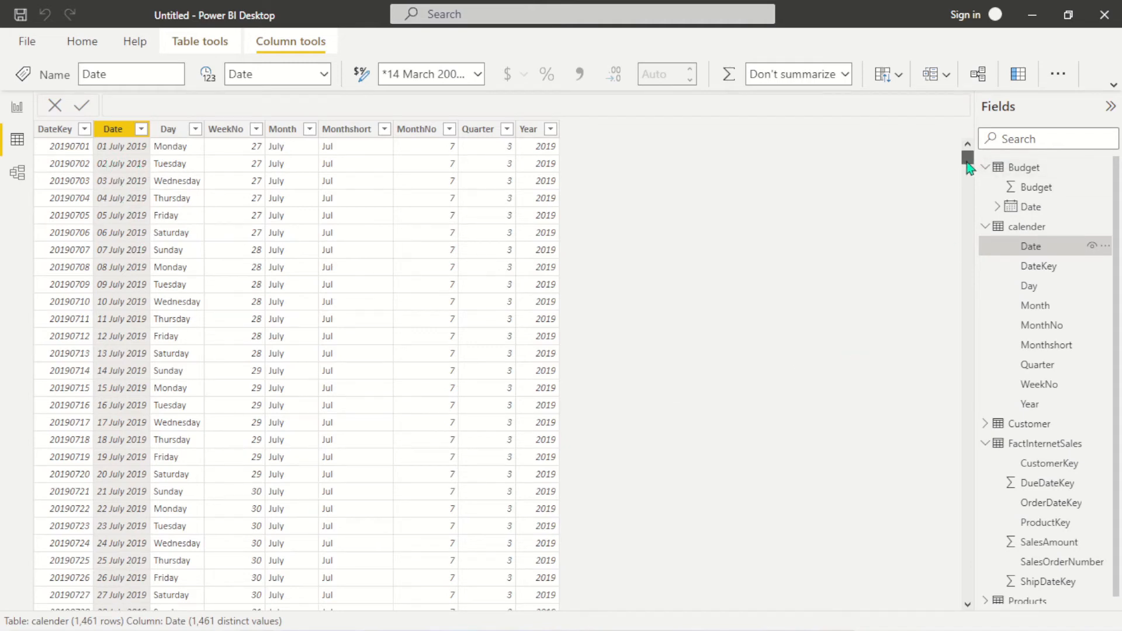
pyautogui.moveTo(967, 157)
pyautogui.mouseDown()
pyautogui.moveTo(969, 228)
pyautogui.moveTo(967, 156)
pyautogui.mouseUp()
pyautogui.click(1024, 168)
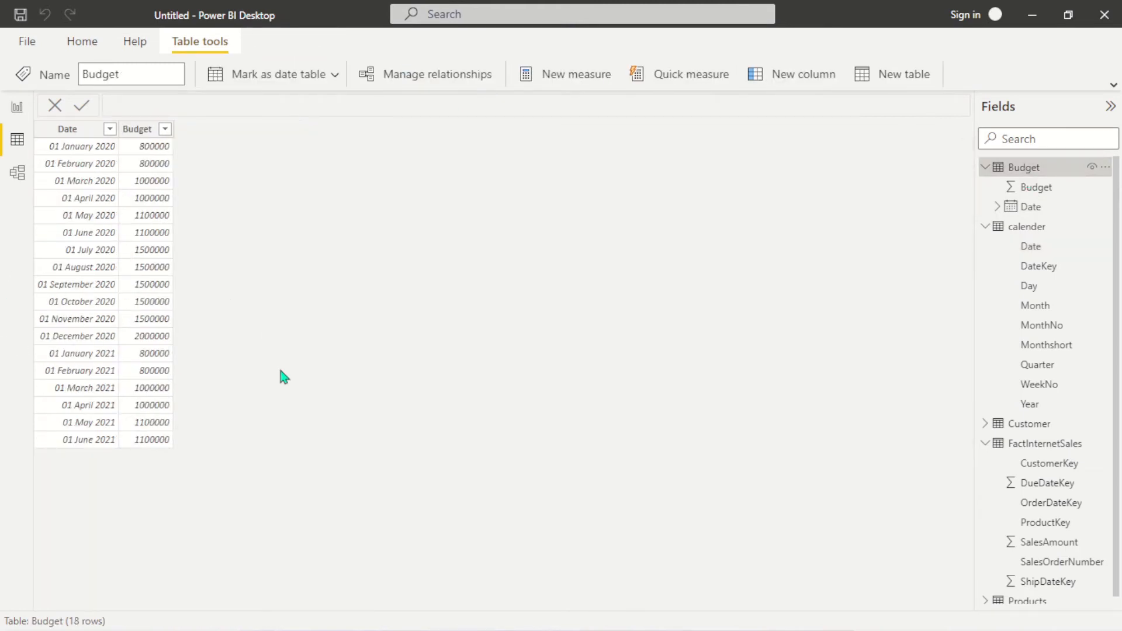
# Step: In Model view, set the calender-to-Budget relationship to One to many (1:*) cardinality with Single cross filter direction
pyautogui.click(17, 172)
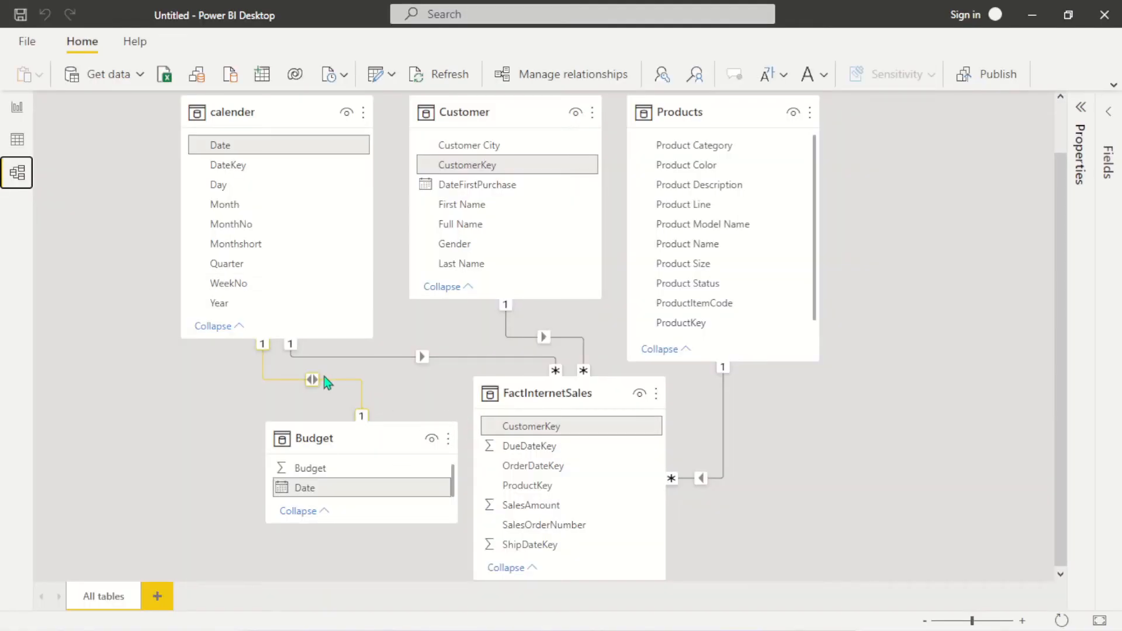
pyautogui.click(311, 379)
pyautogui.doubleClick(313, 380)
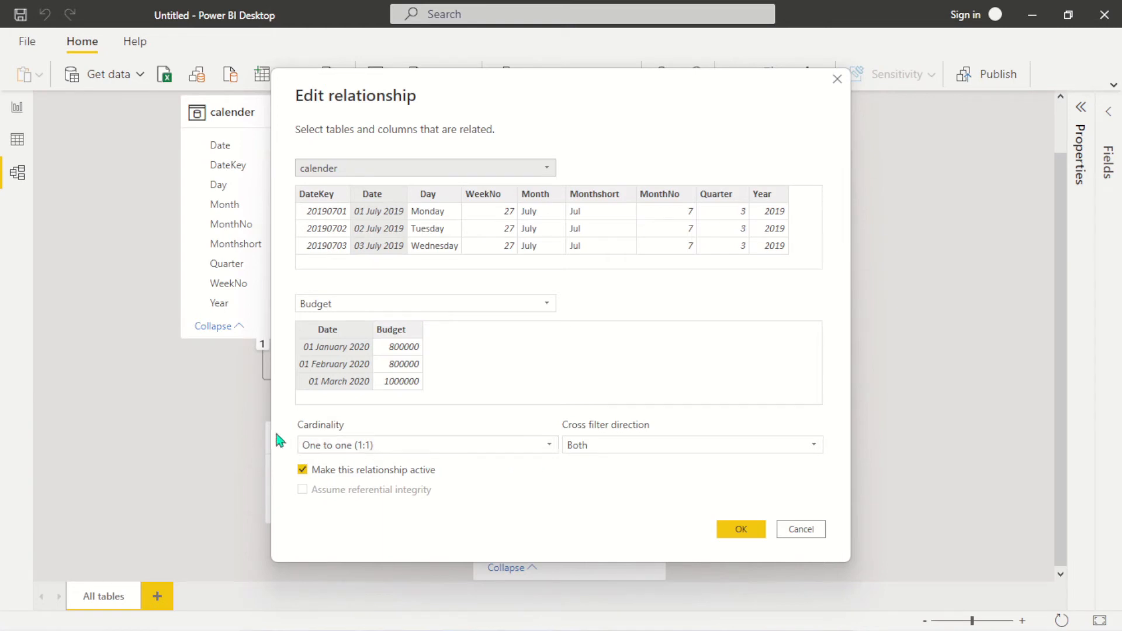
pyautogui.click(550, 445)
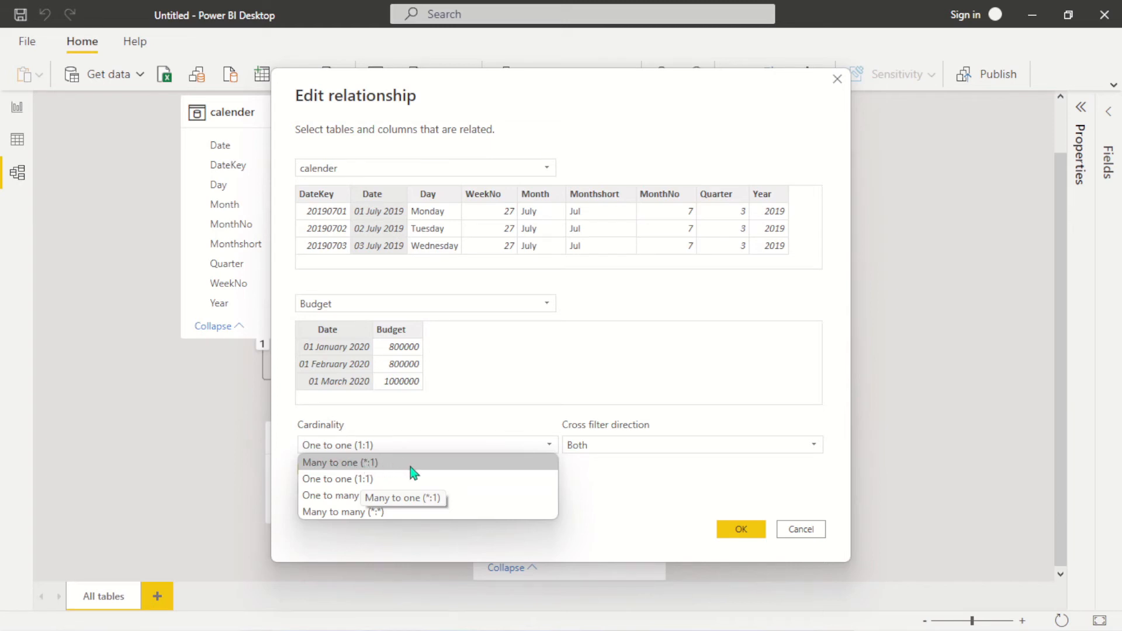
pyautogui.click(326, 496)
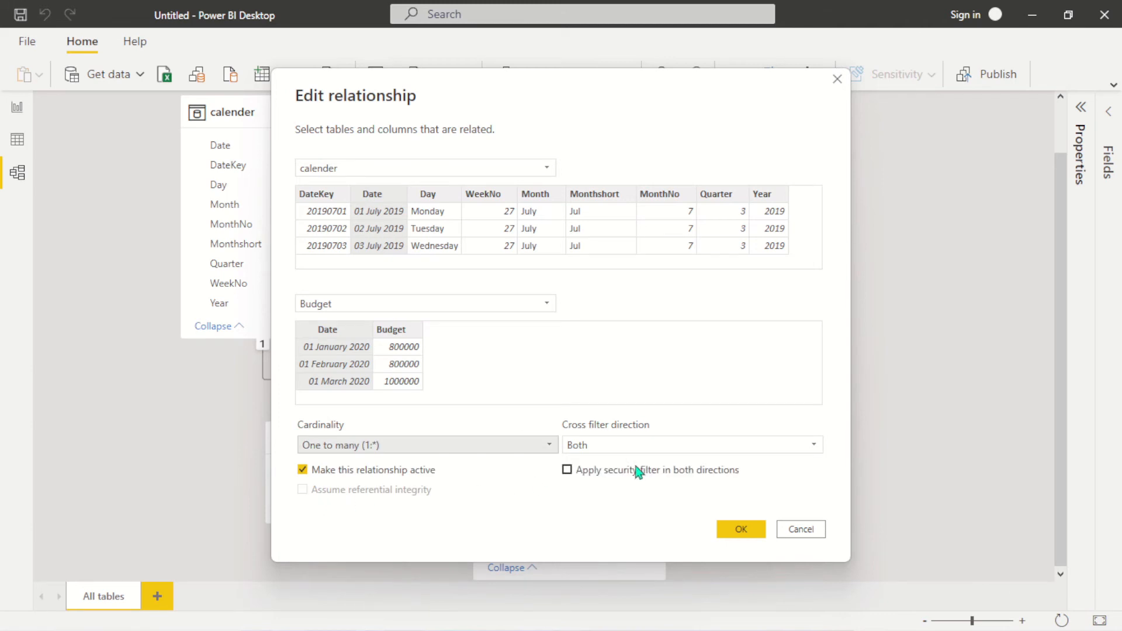
pyautogui.click(745, 449)
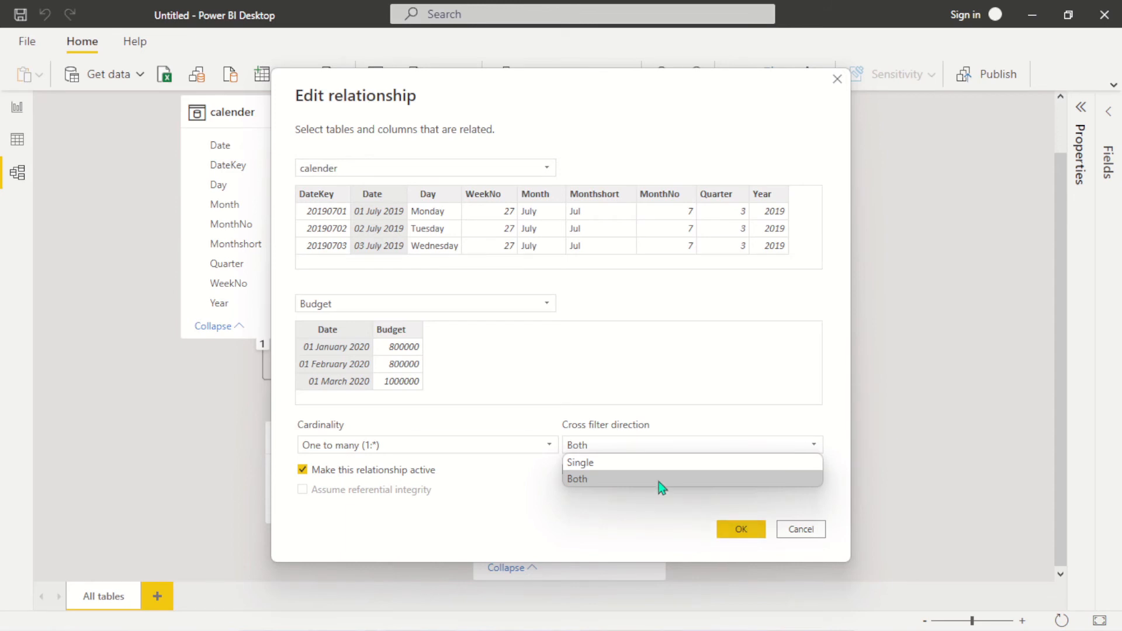
pyautogui.click(627, 463)
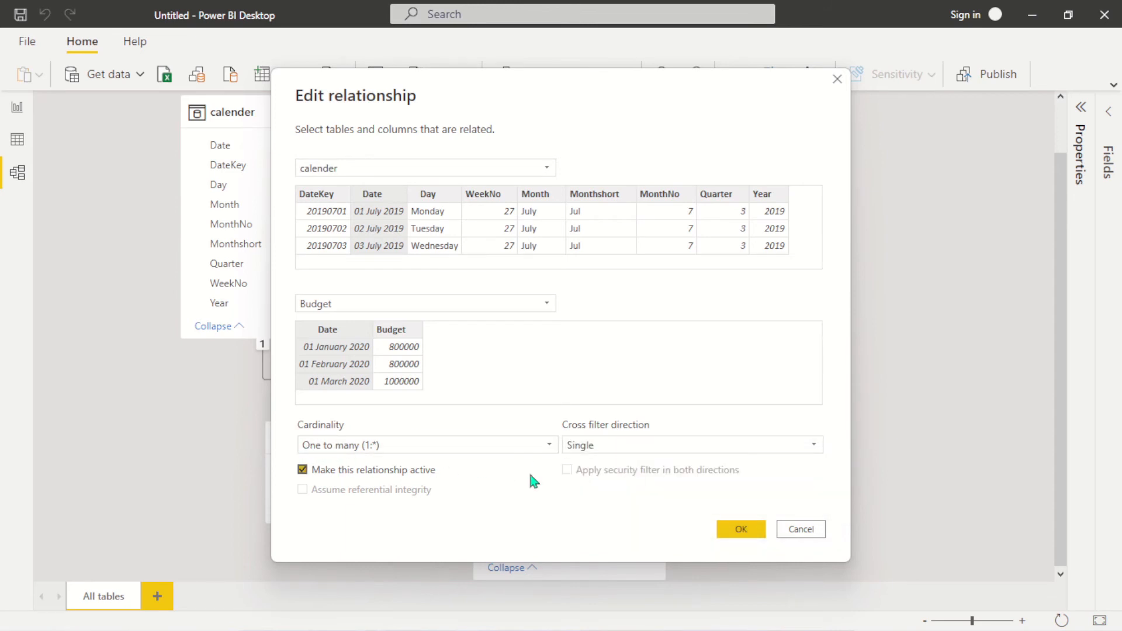
pyautogui.click(739, 529)
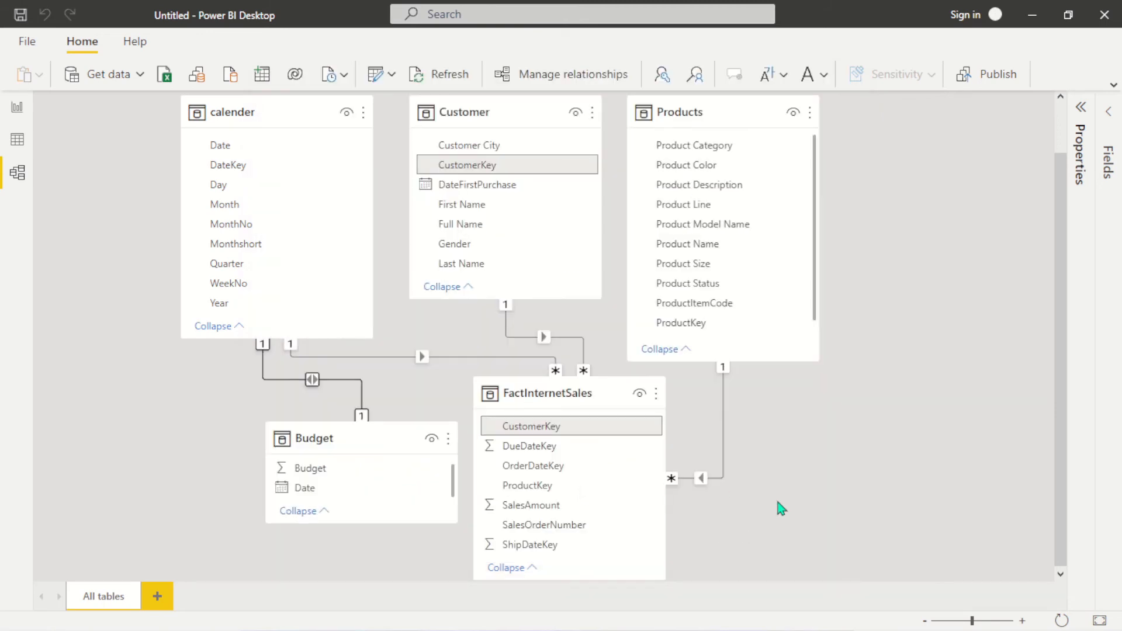
pyautogui.click(782, 508)
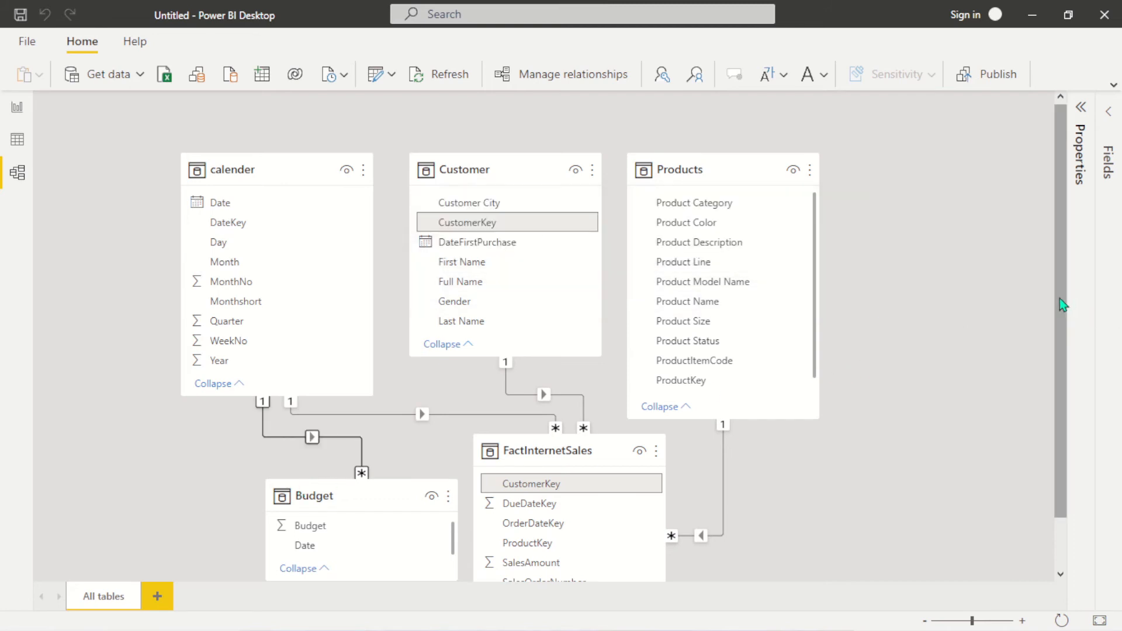
# Step: Edit the relationship with Budget listed first, applying One to many (1:*) cardinality and Single cross filter direction towards calender
pyautogui.moveTo(1060, 298); pyautogui.dragTo(1062, 361)
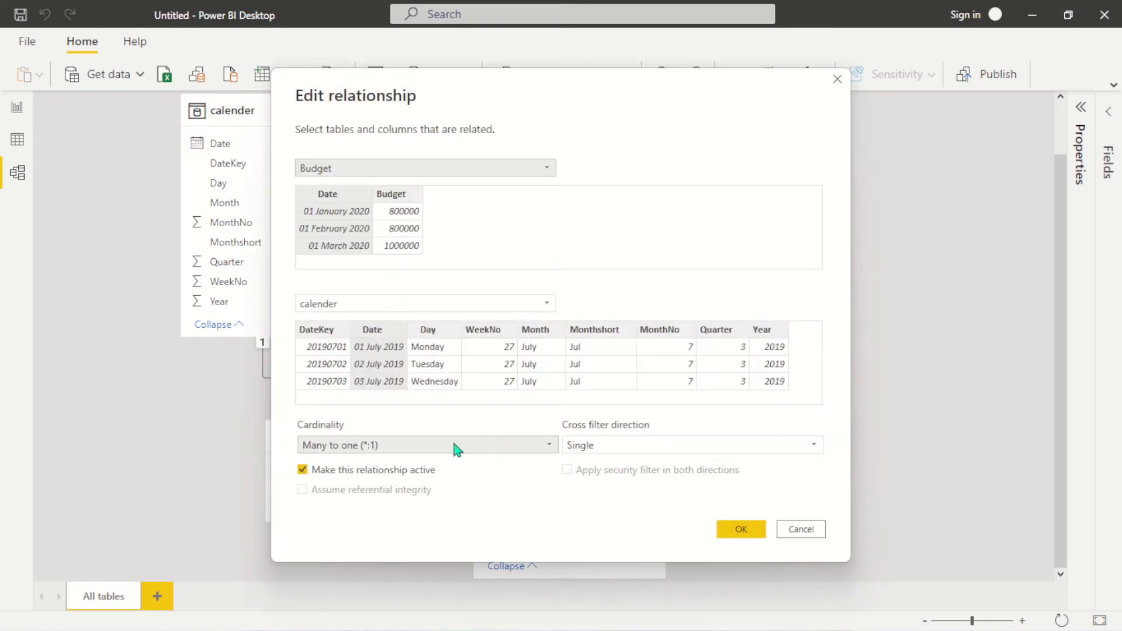
pyautogui.click(444, 451)
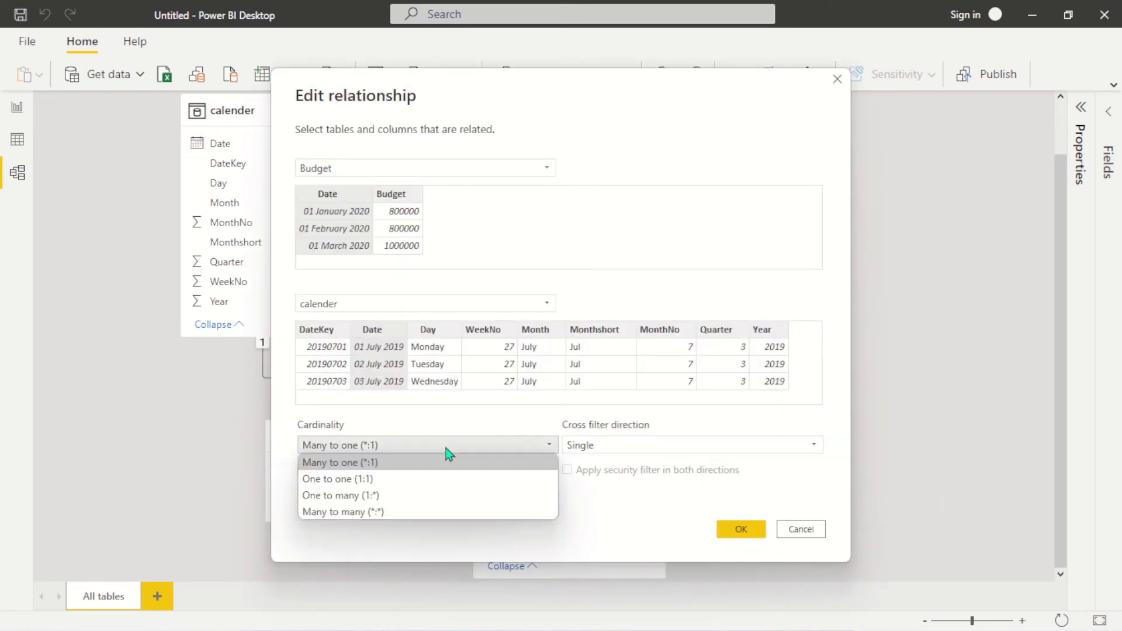
pyautogui.click(394, 498)
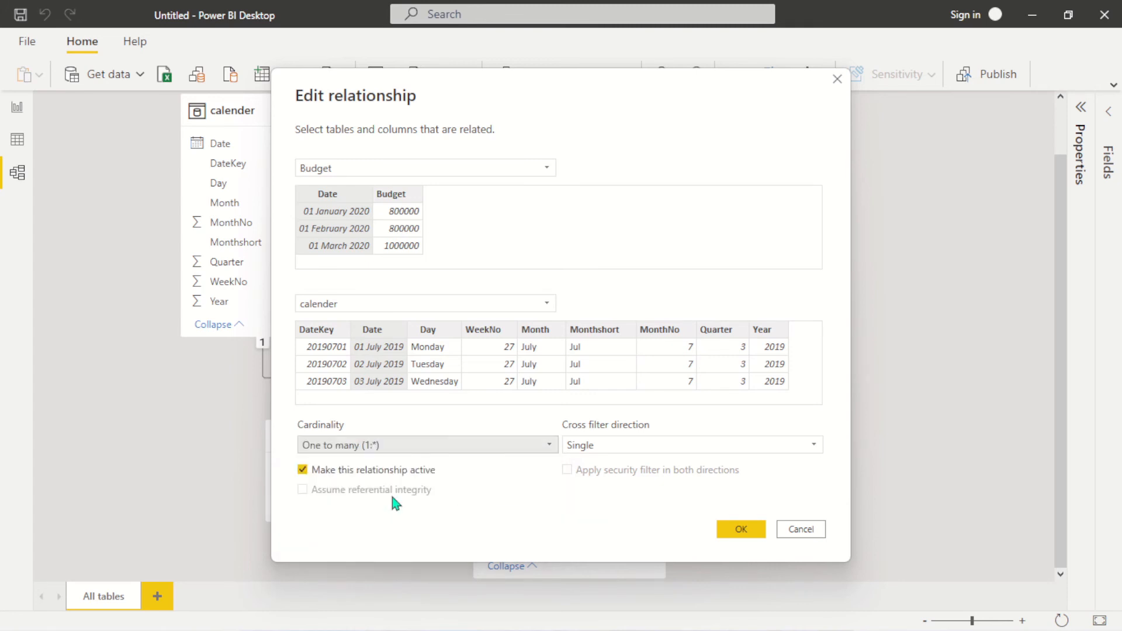
pyautogui.click(772, 446)
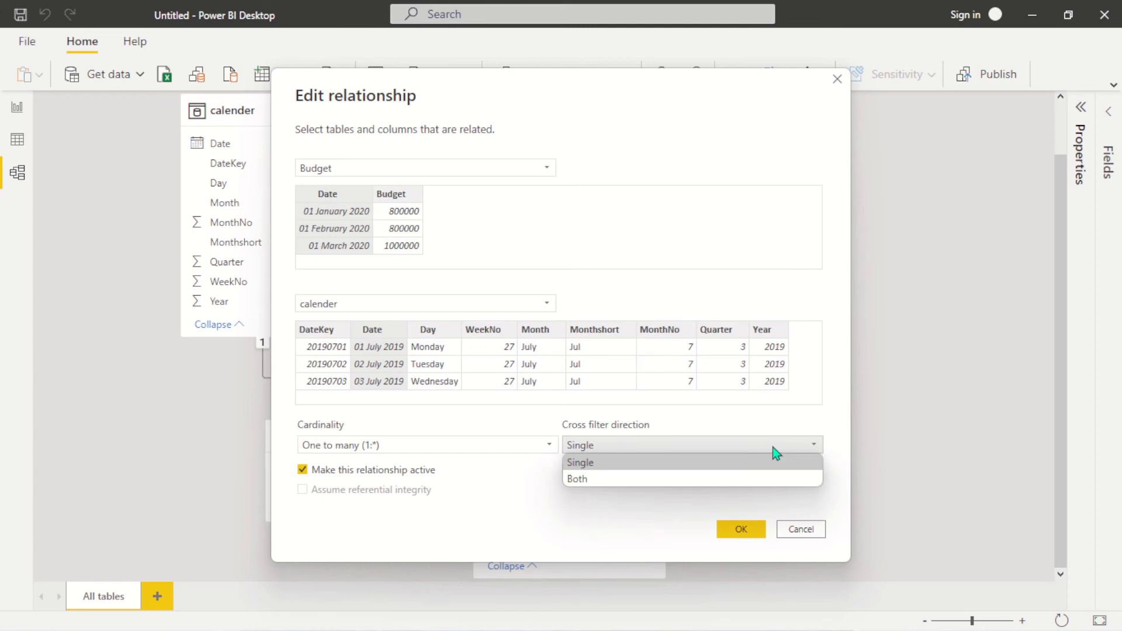
pyautogui.click(686, 470)
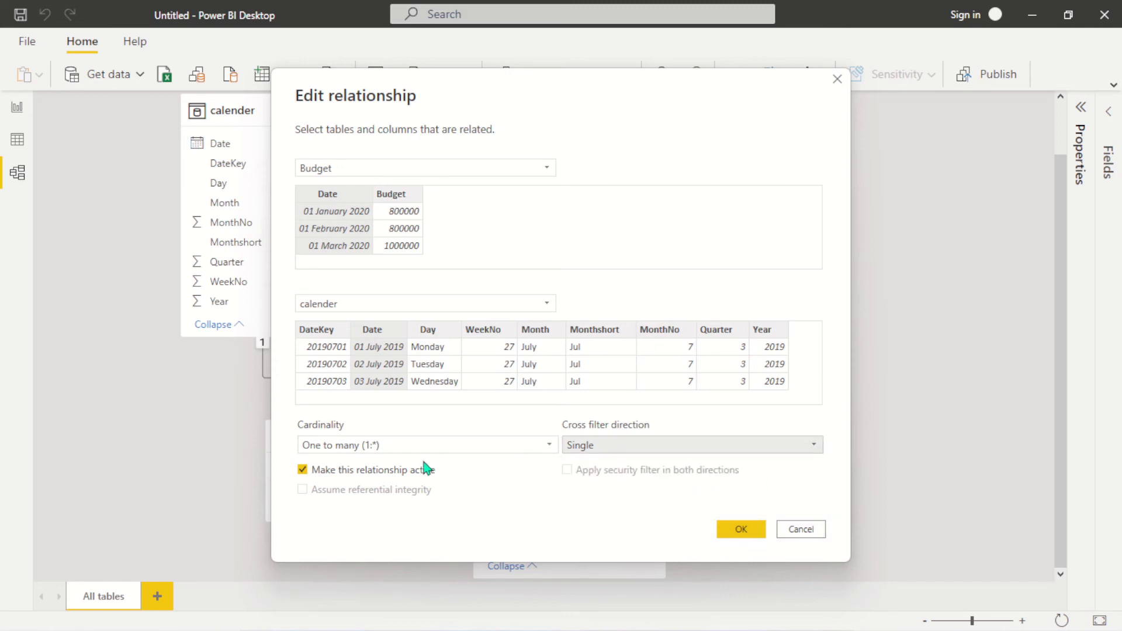
pyautogui.click(746, 531)
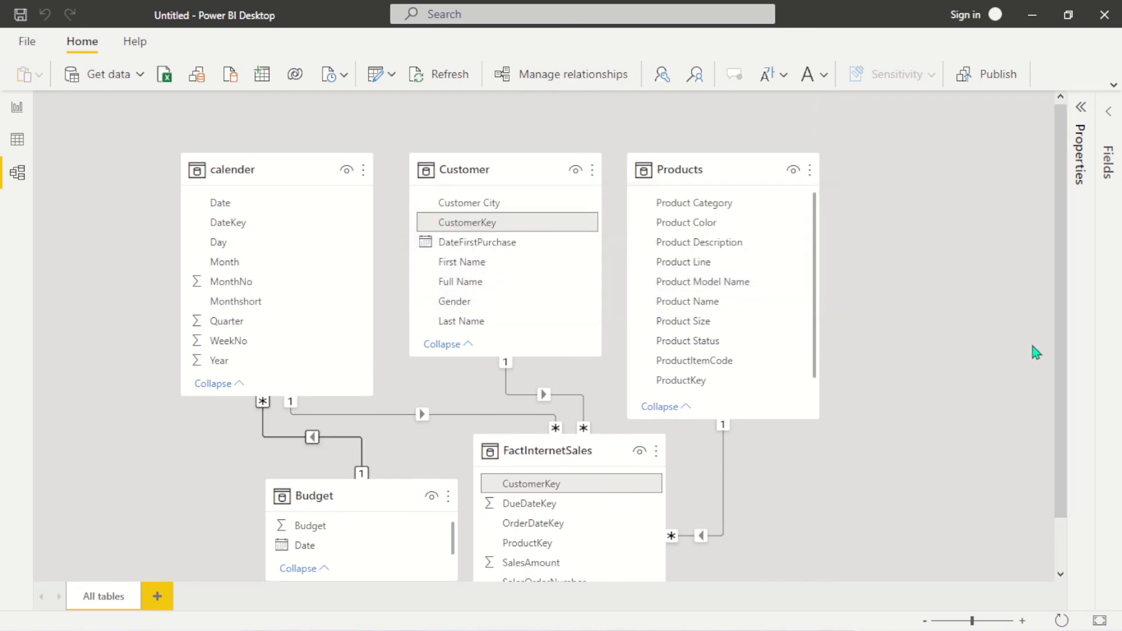
# Step: Set the calender-to-Budget relationship to One to many (1:*) cardinality, matching the Date columns of both tables, and apply it
pyautogui.doubleClick(313, 440)
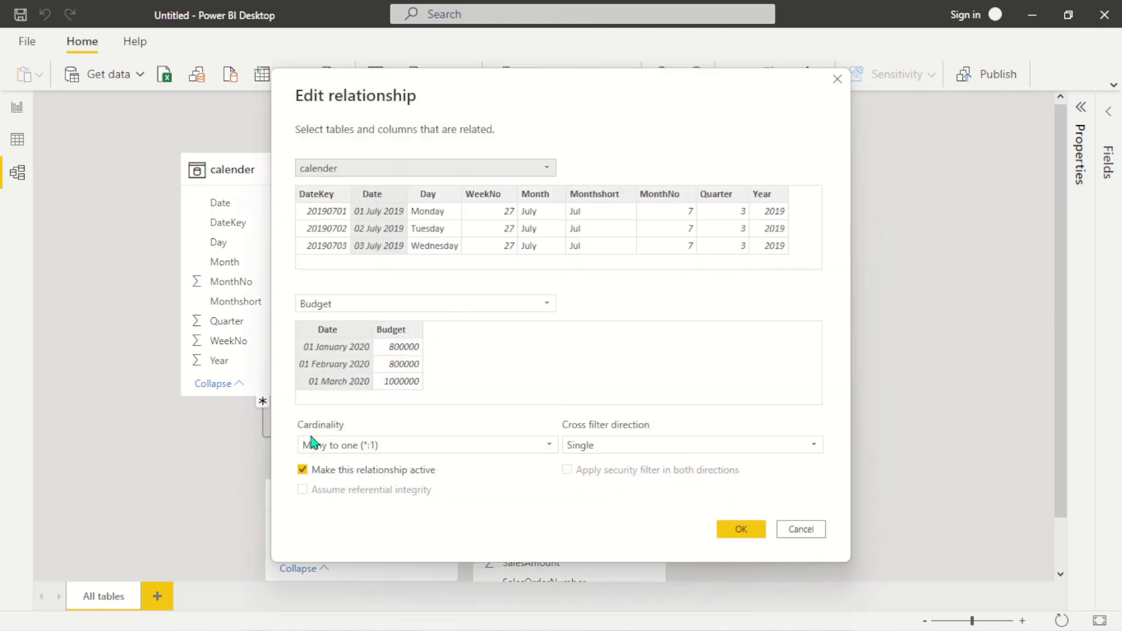
pyautogui.click(375, 450)
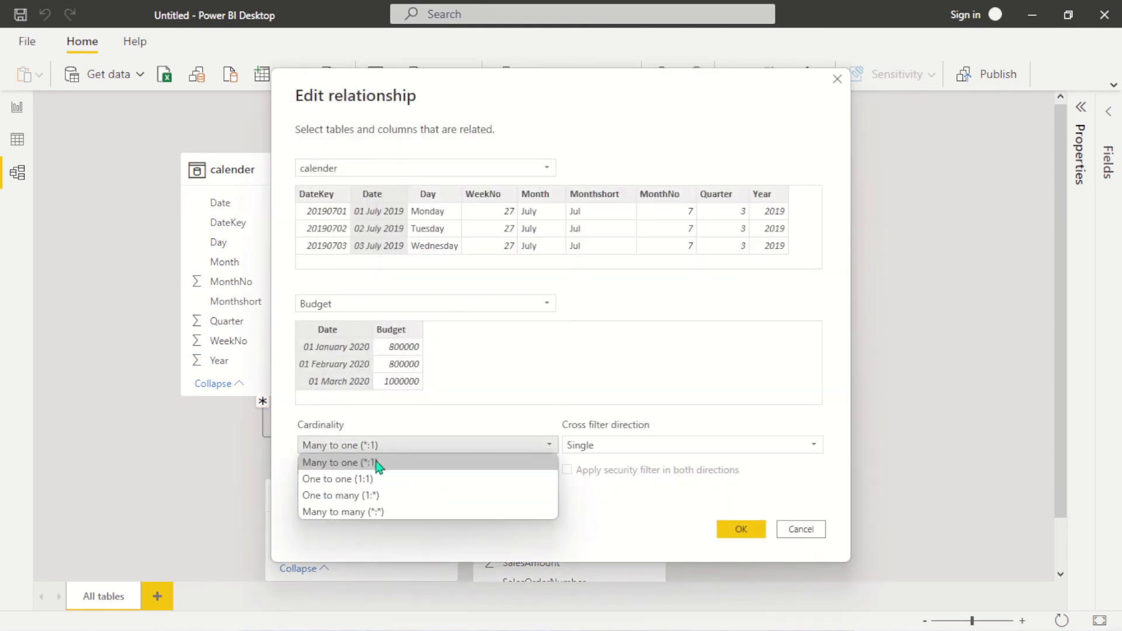
pyautogui.click(397, 496)
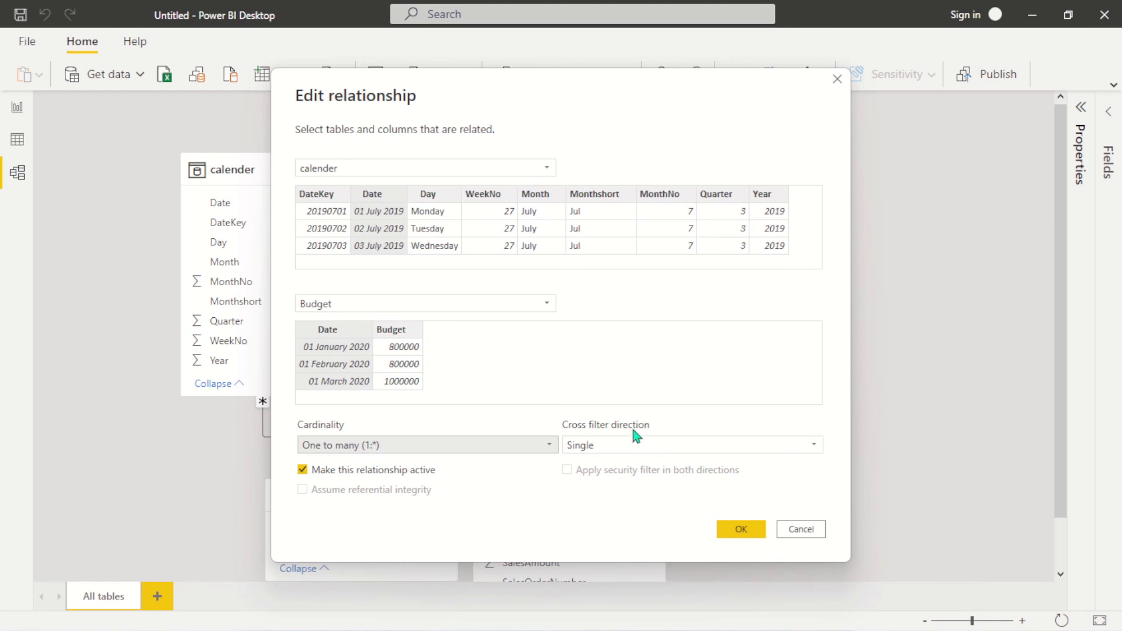
pyautogui.click(386, 228)
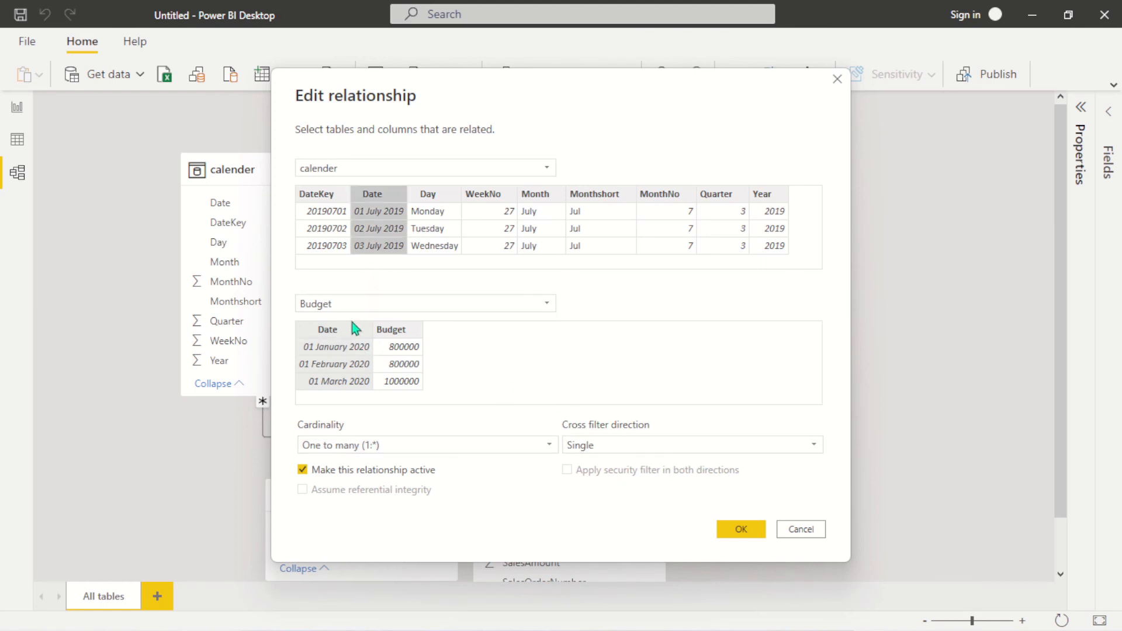
pyautogui.click(340, 357)
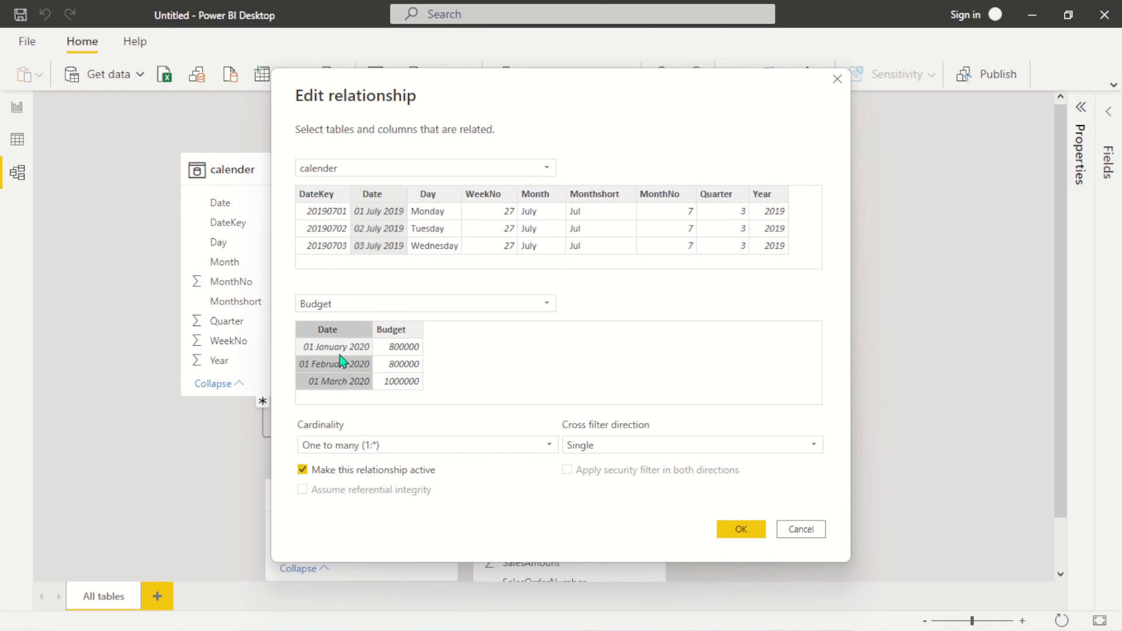
pyautogui.click(741, 529)
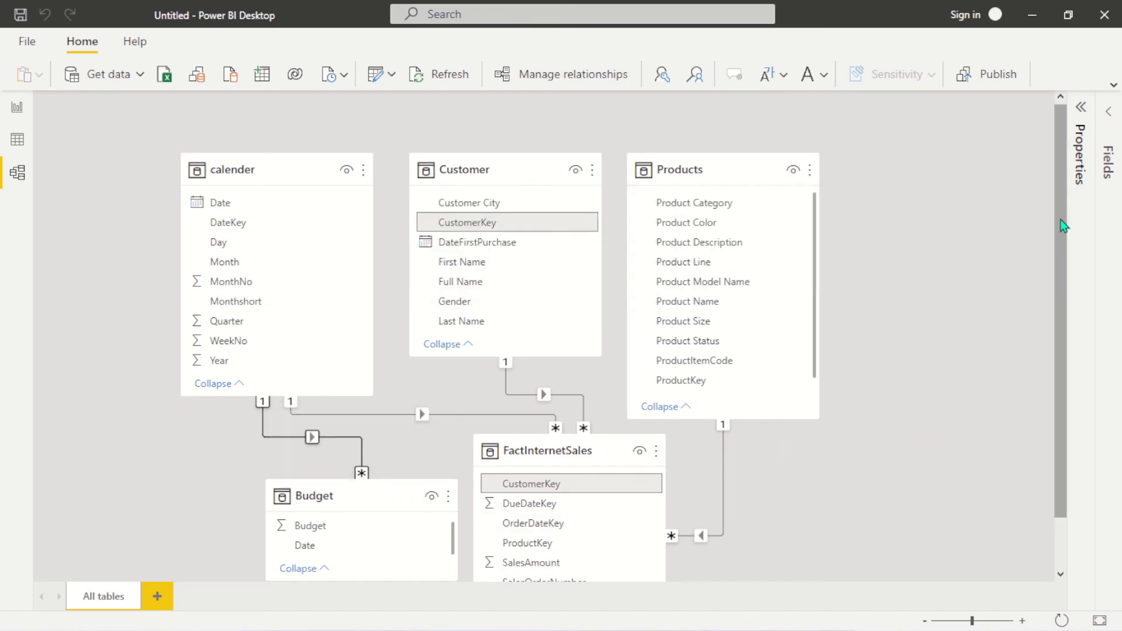
# Step: Examine the relationships among calender, Customer, Products, Budget and FactInternetSales across the full model diagram, and finish in Report view
pyautogui.moveTo(1065, 233); pyautogui.dragTo(1081, 423)
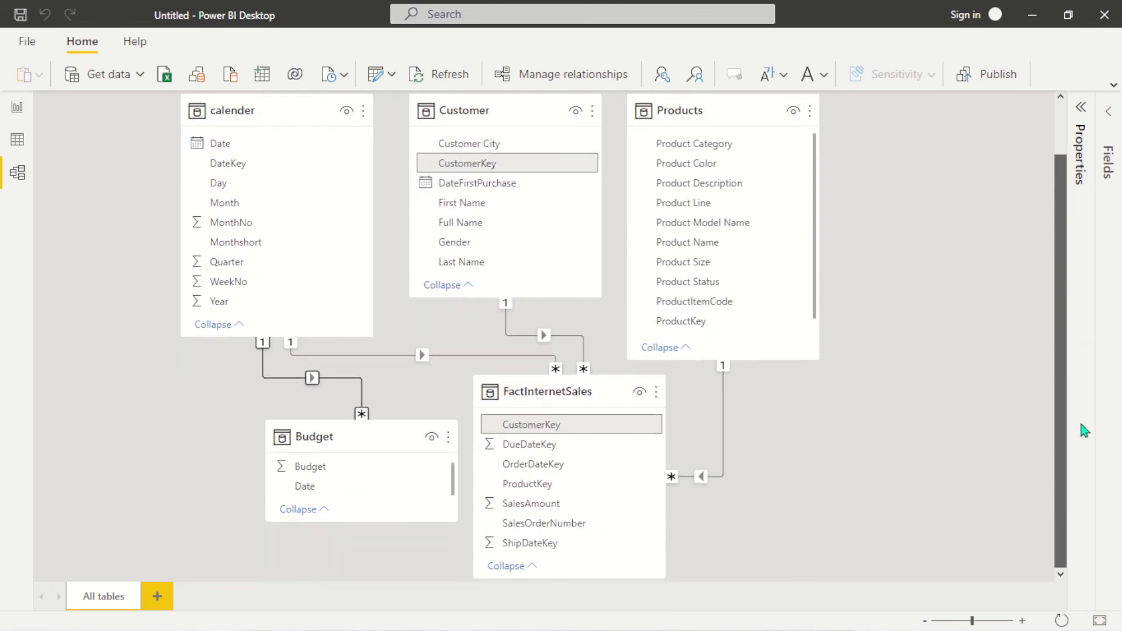
pyautogui.moveTo(1085, 270); pyautogui.dragTo(1067, 230)
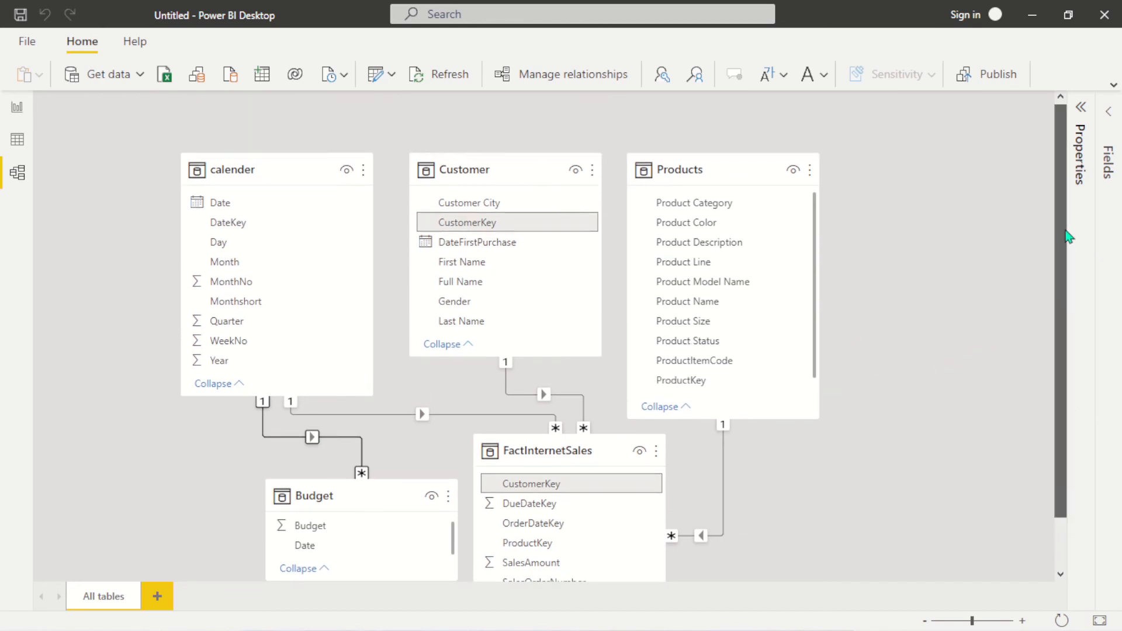
pyautogui.moveTo(1067, 232)
pyautogui.mouseDown()
pyautogui.moveTo(1082, 334)
pyautogui.moveTo(1080, 223)
pyautogui.mouseUp()
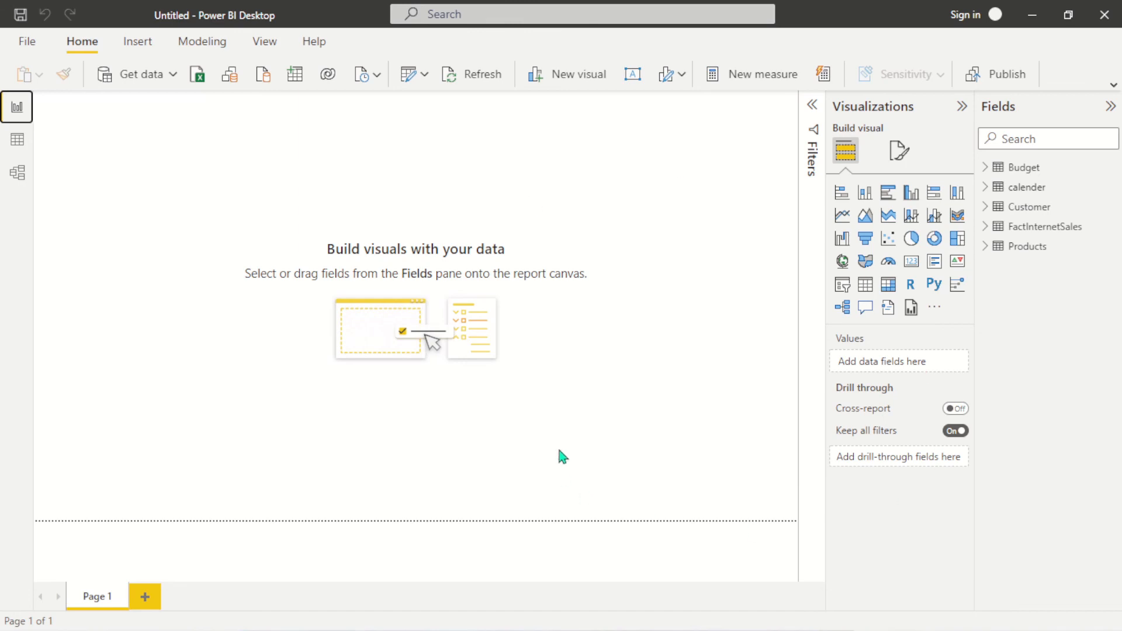
pyautogui.click(15, 173)
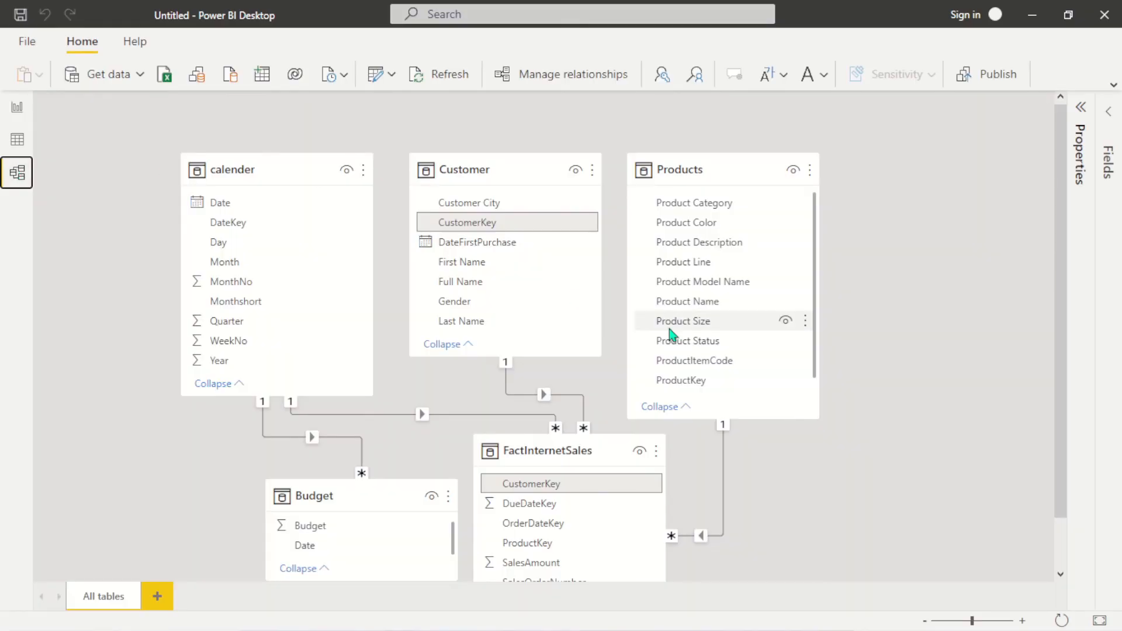
pyautogui.scroll(-2, 1053, 543)
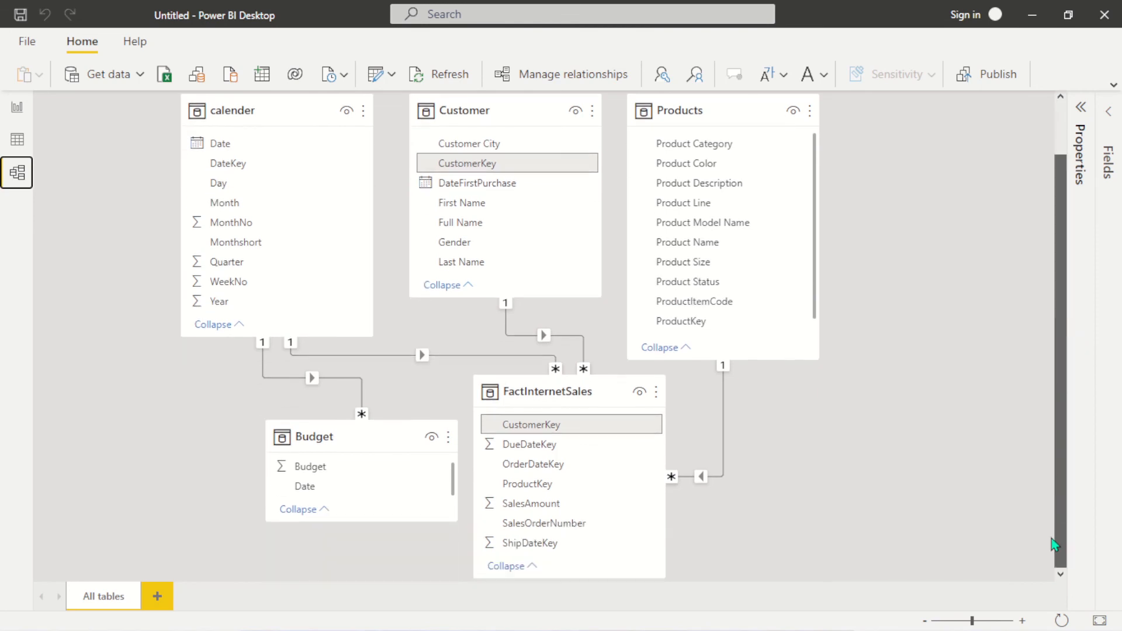
pyautogui.moveTo(1054, 545); pyautogui.dragTo(1087, 275)
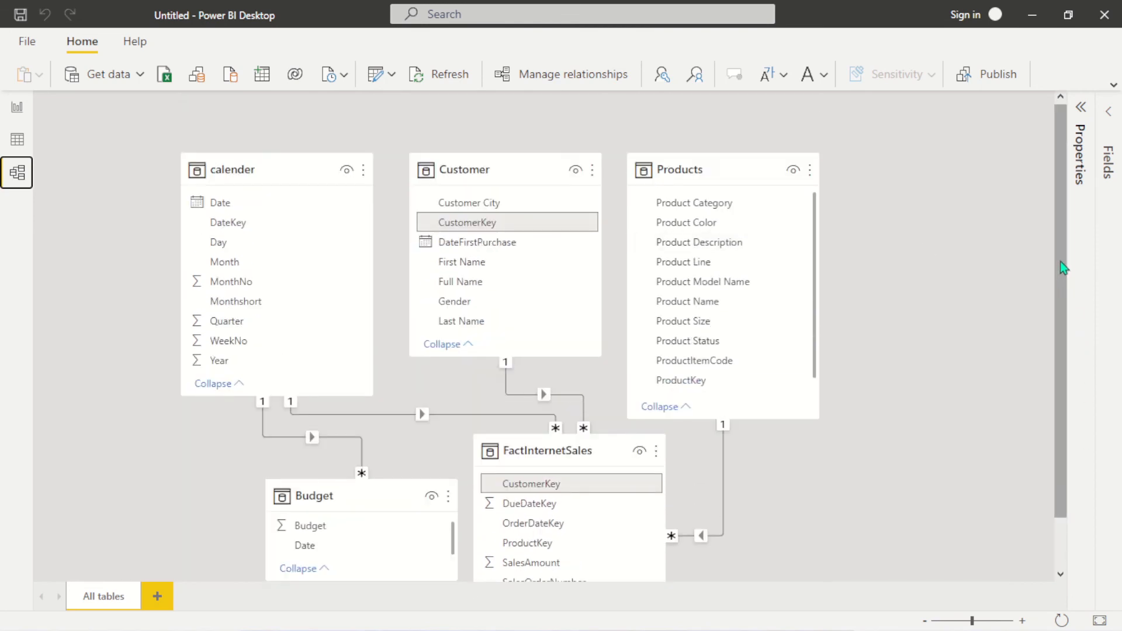
pyautogui.moveTo(1060, 263); pyautogui.dragTo(1081, 541)
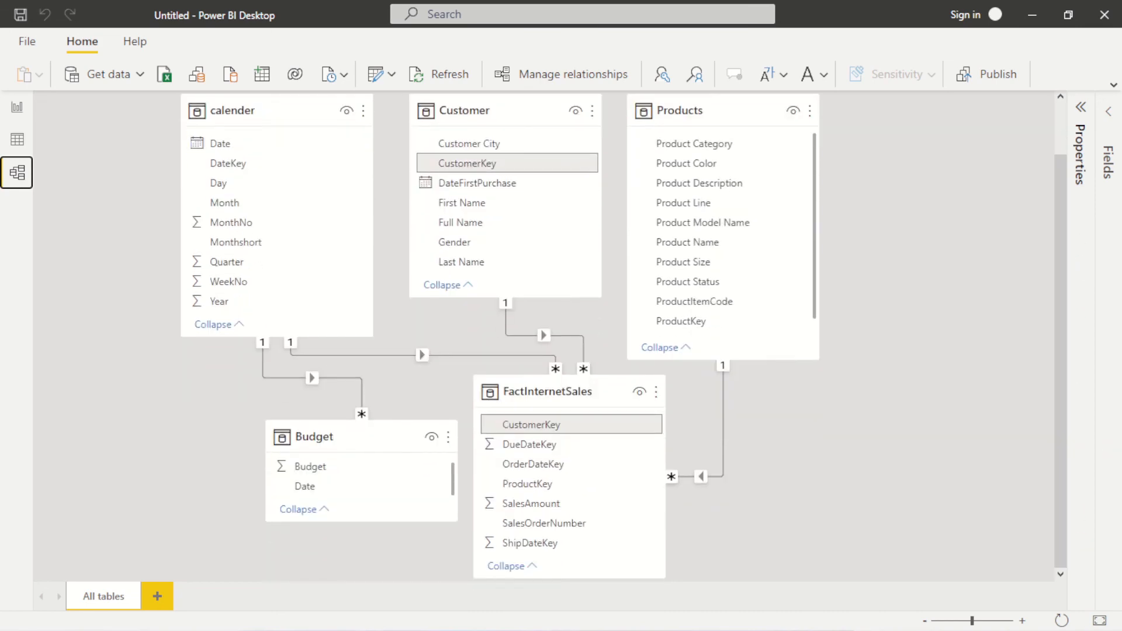
pyautogui.click(11, 110)
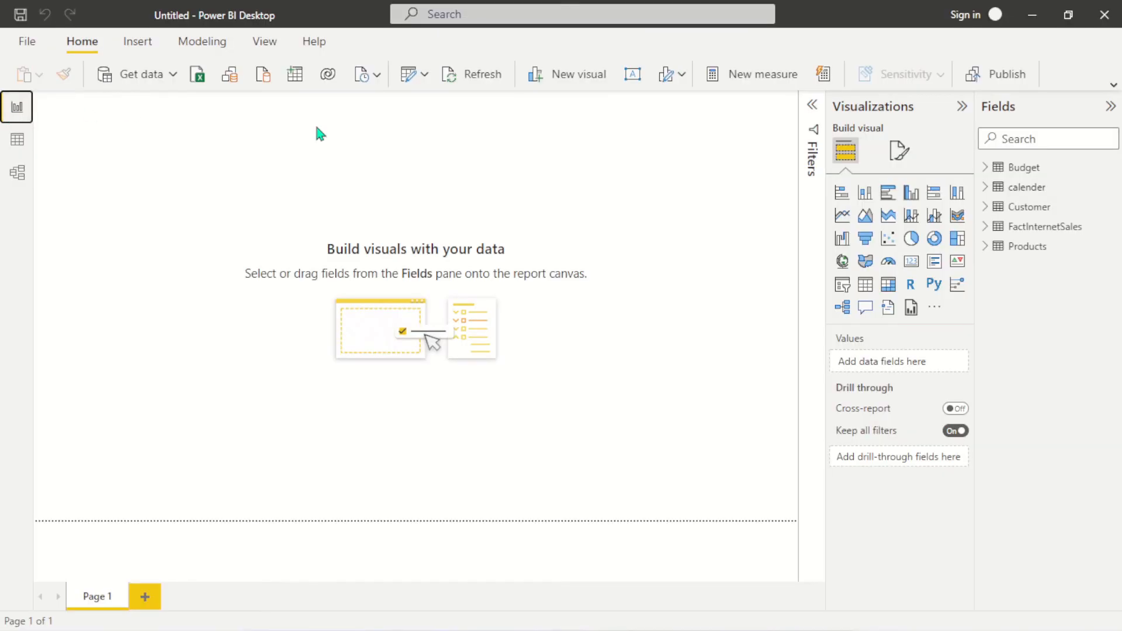